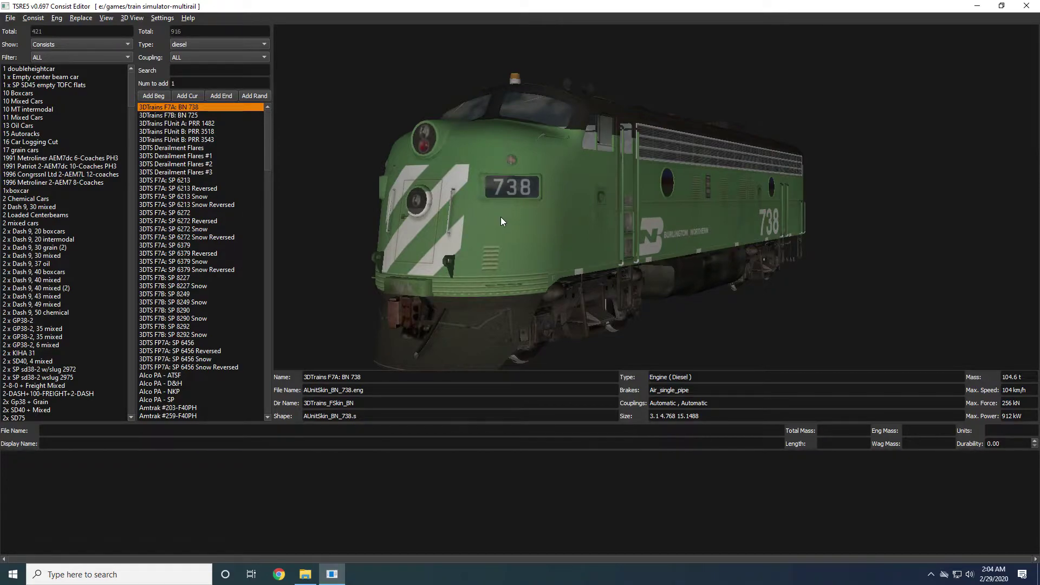
mouse_move(501, 216)
mouse_down()
mouse_move(520, 216)
mouse_move(504, 213)
mouse_up()
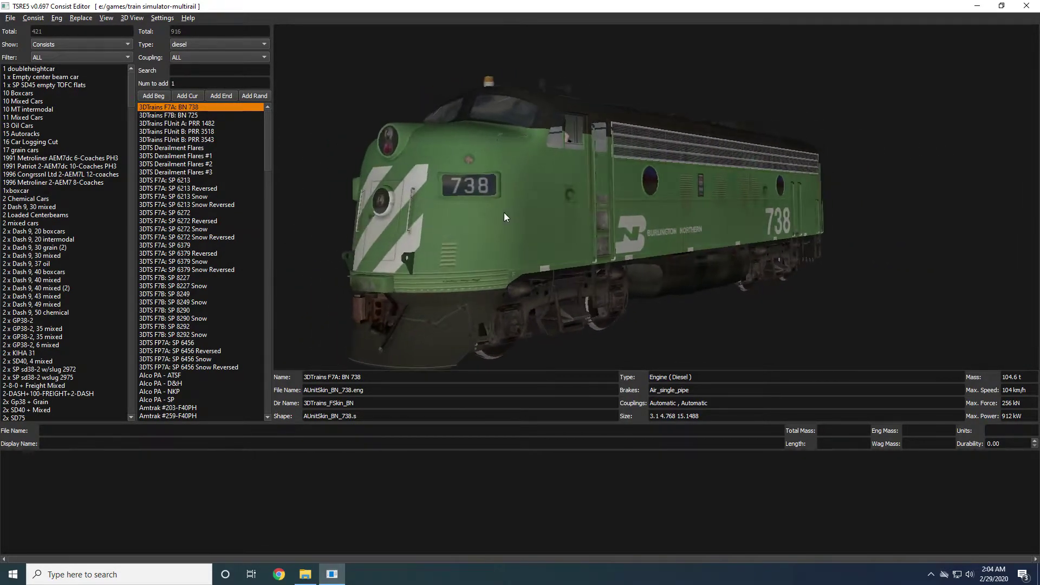
drag(643, 216, 667, 215)
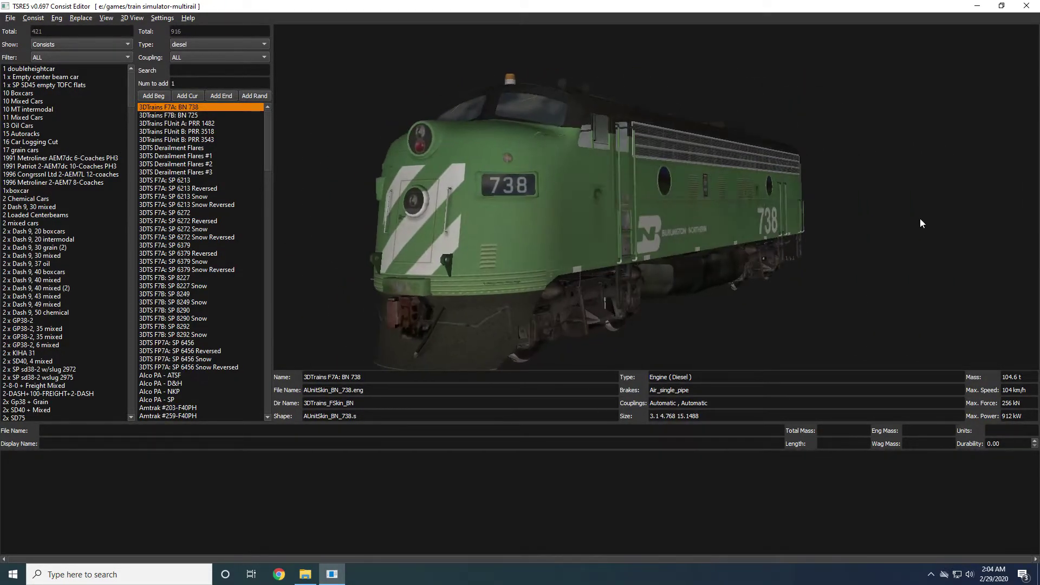
drag(639, 247, 660, 225)
drag(502, 230, 500, 268)
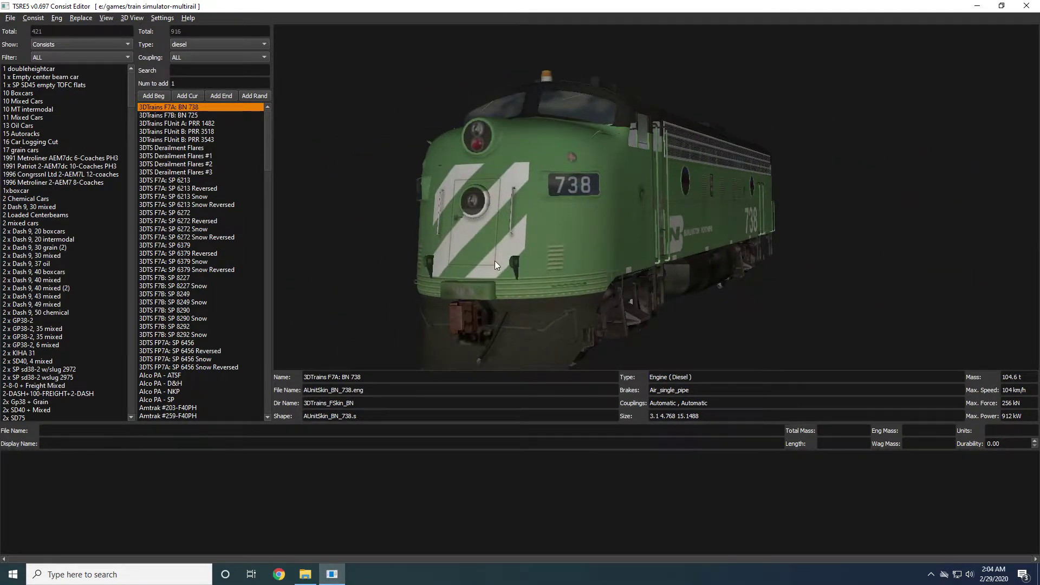
Shrink and move the consist editor aside and open TRAINS\TRAINSET\3DTrains_OR_FUnits_ATSF in File Explorer.
click(1001, 6)
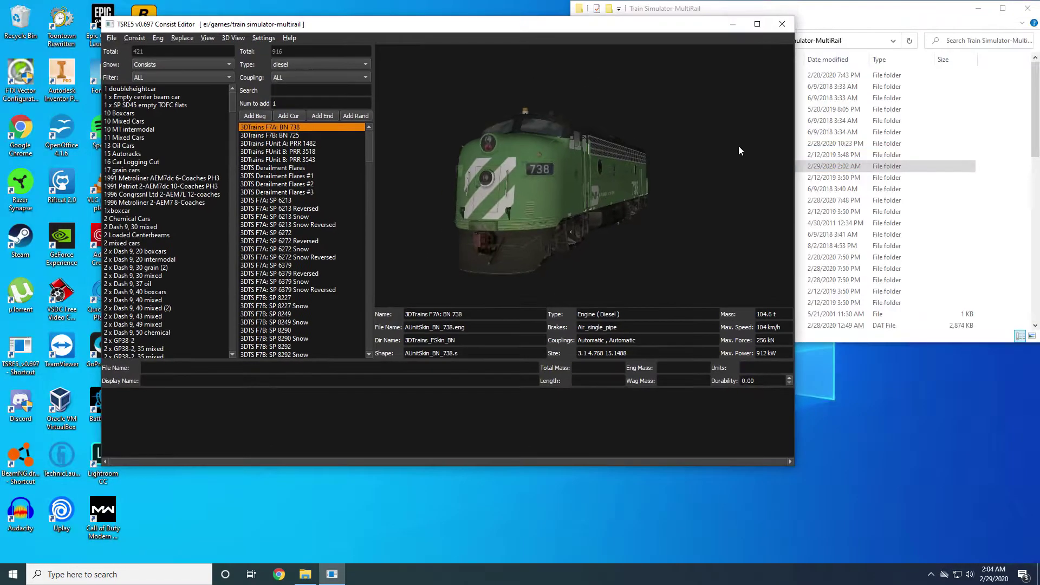
drag(619, 31, 456, 25)
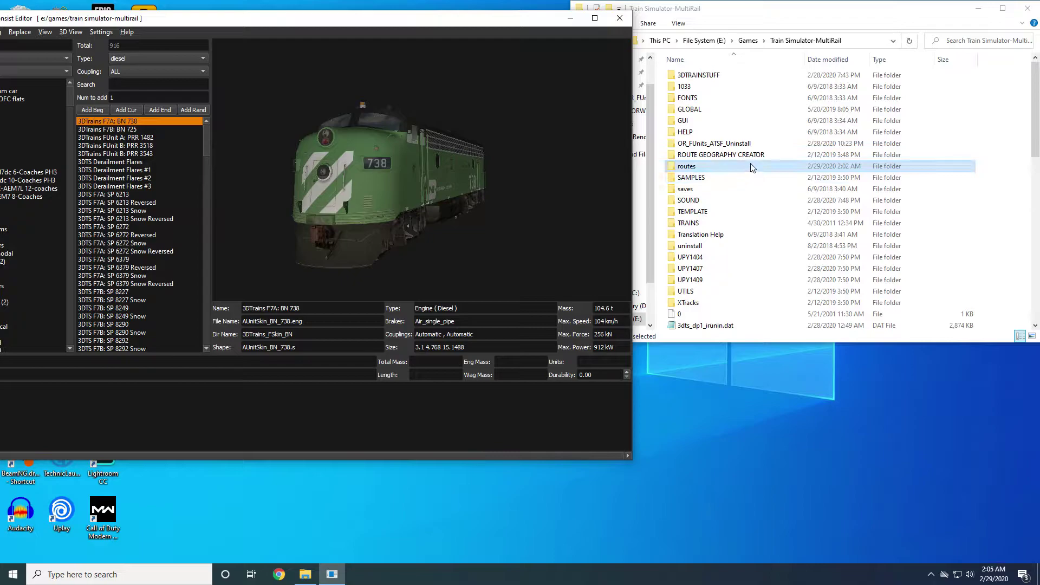
double_click(689, 223)
double_click(701, 87)
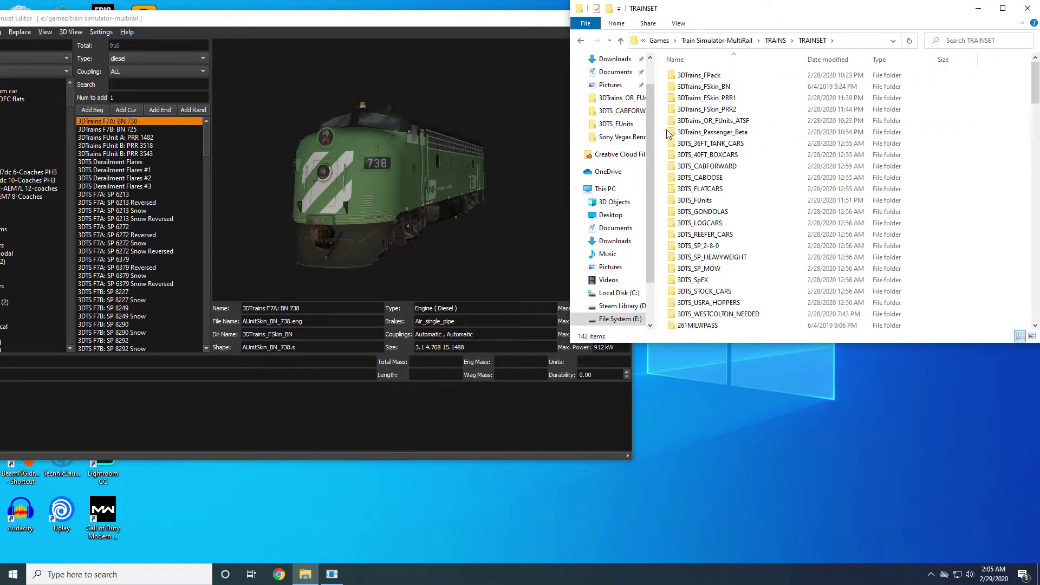
double_click(699, 120)
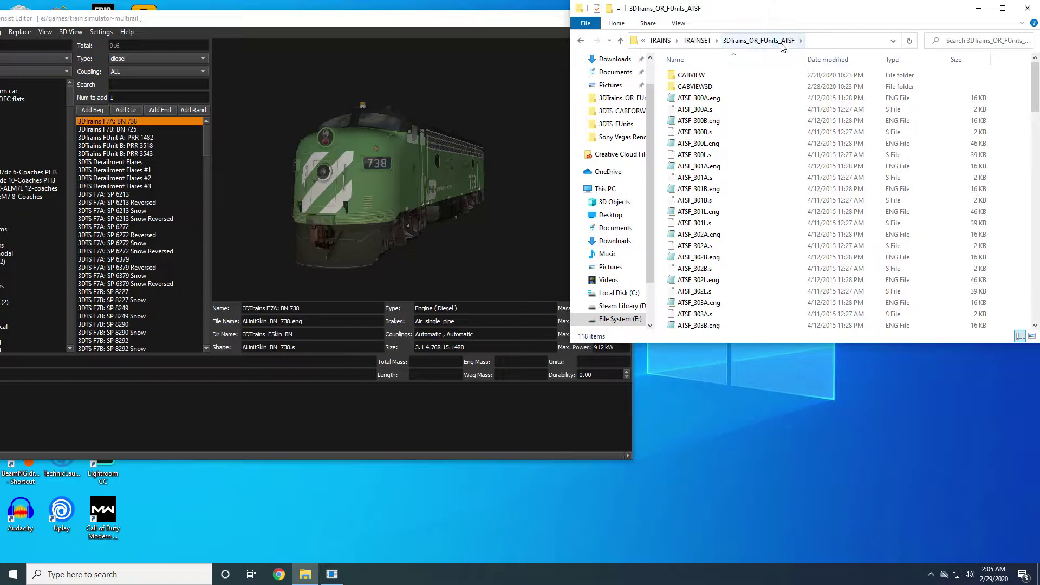
Go back to the TRAINSET folder and open AUnitSkin_BN_738.eng from 3DTrains_FSkin_BN in Notepad.
click(387, 39)
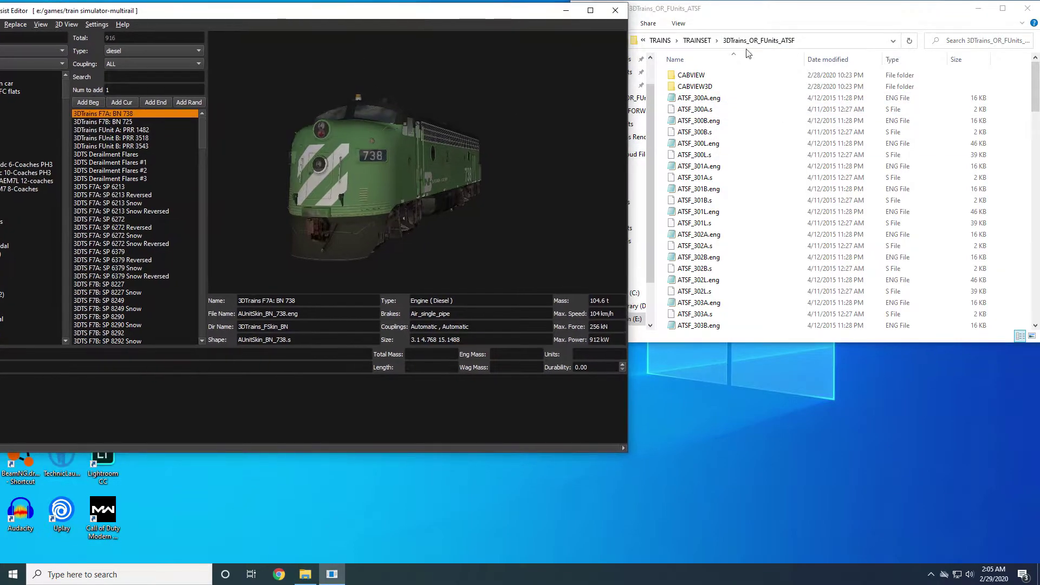
click(697, 40)
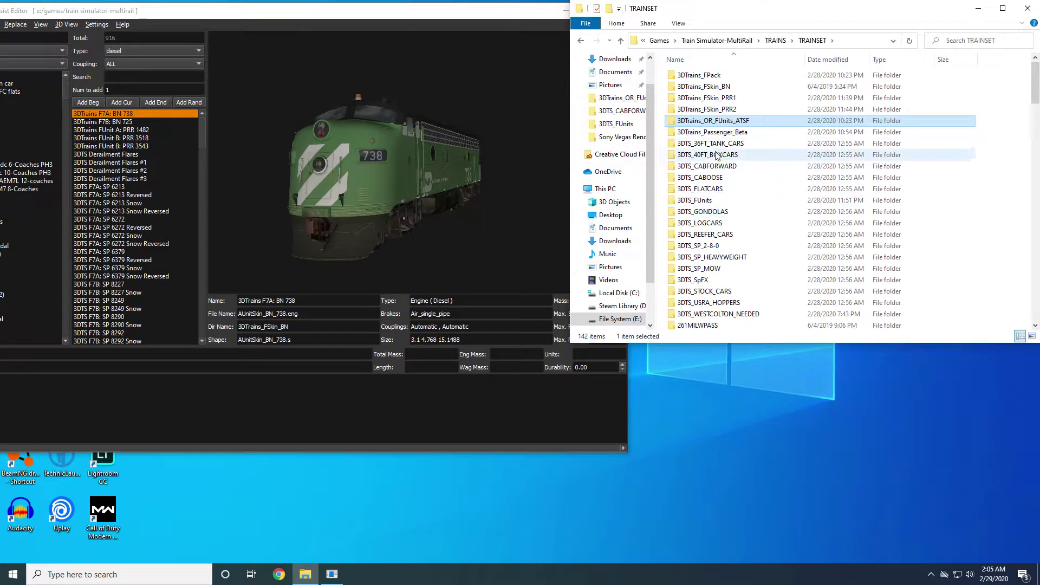
double_click(724, 89)
scroll(736, 269, down, 3)
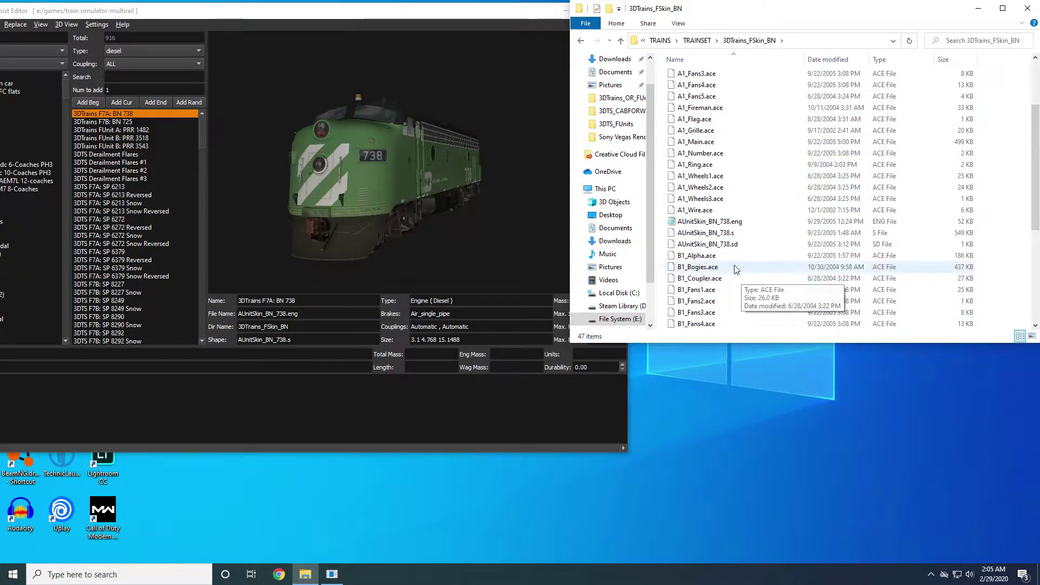
scroll(732, 260, down, 1)
click(428, 180)
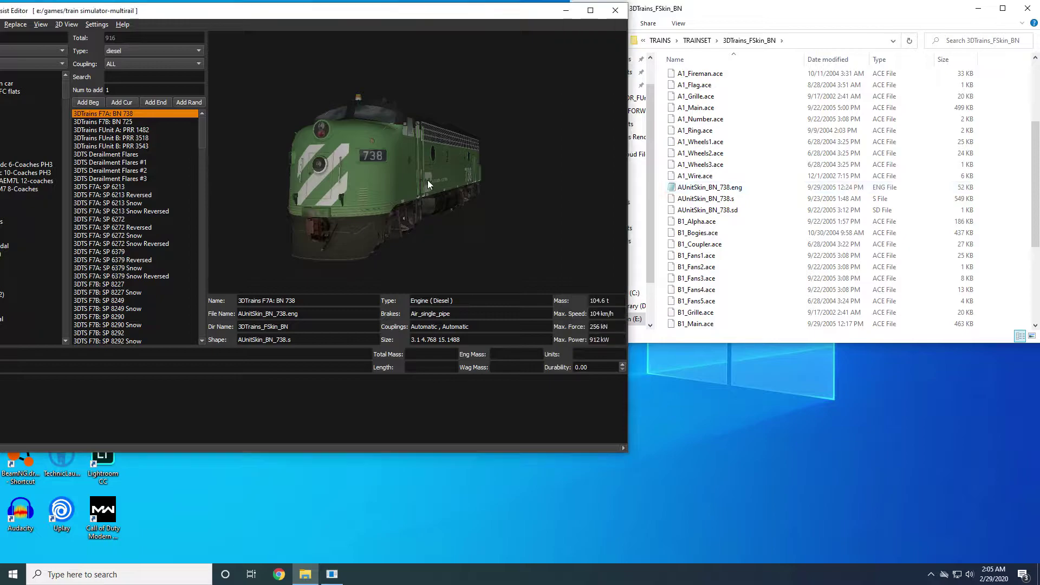
click(740, 188)
double_click(740, 189)
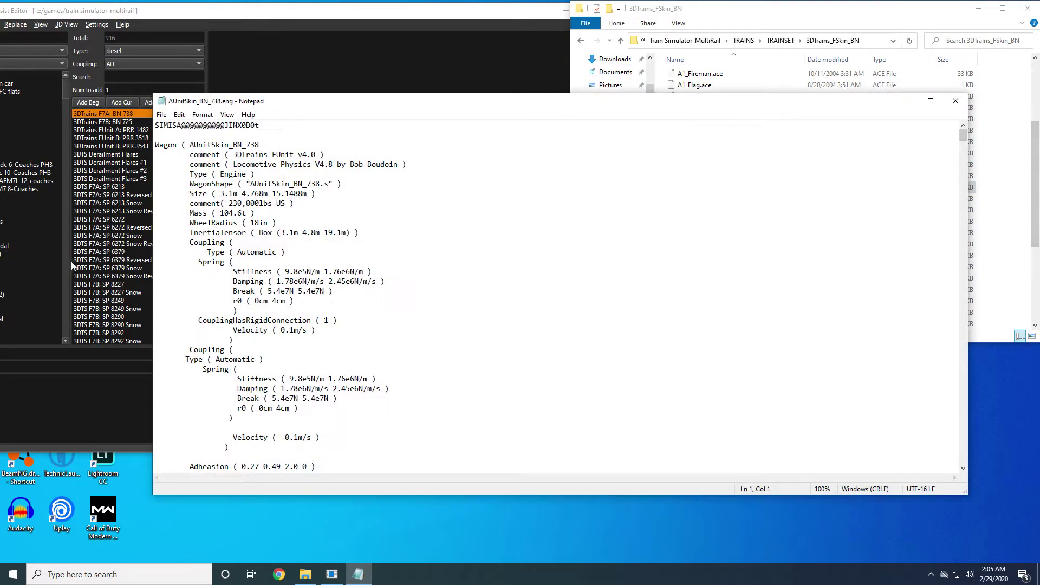
Copy the CABVIEW3D folder from 3DTrains_OR_FUnits_ATSF into the 3DTrains_FSkin_BN folder.
click(792, 18)
click(780, 41)
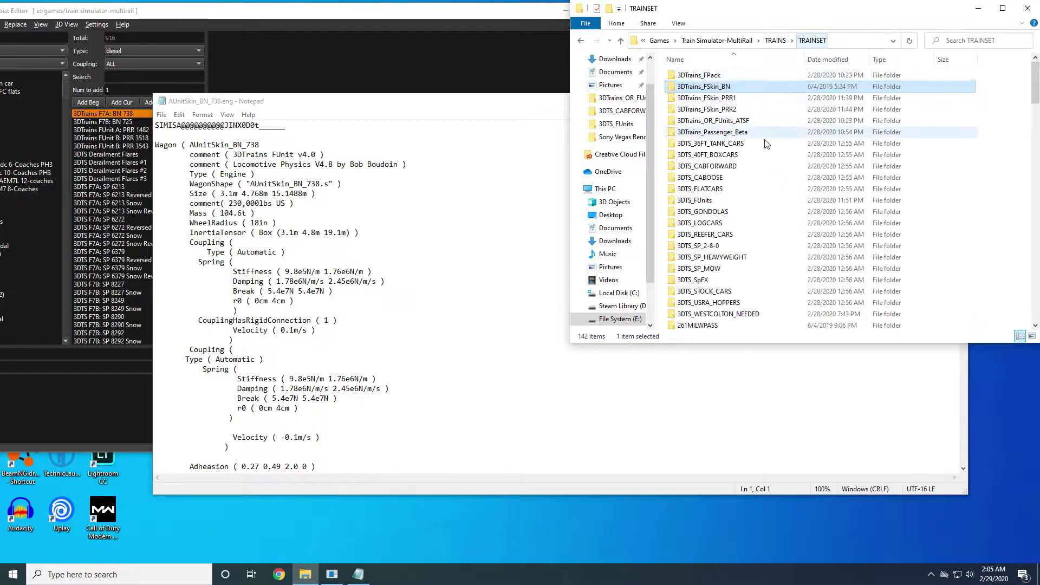
double_click(727, 120)
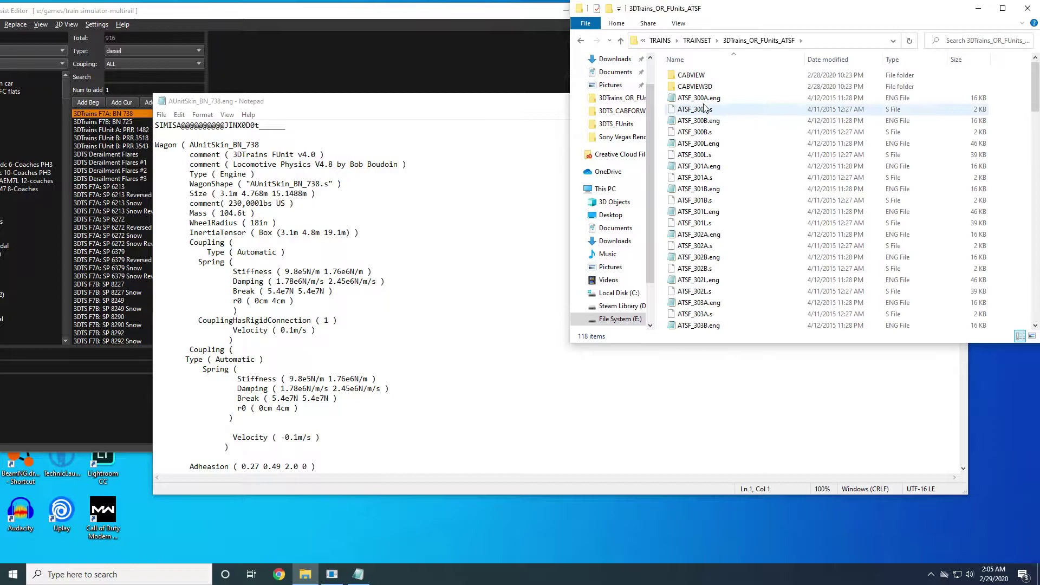
right_click(693, 87)
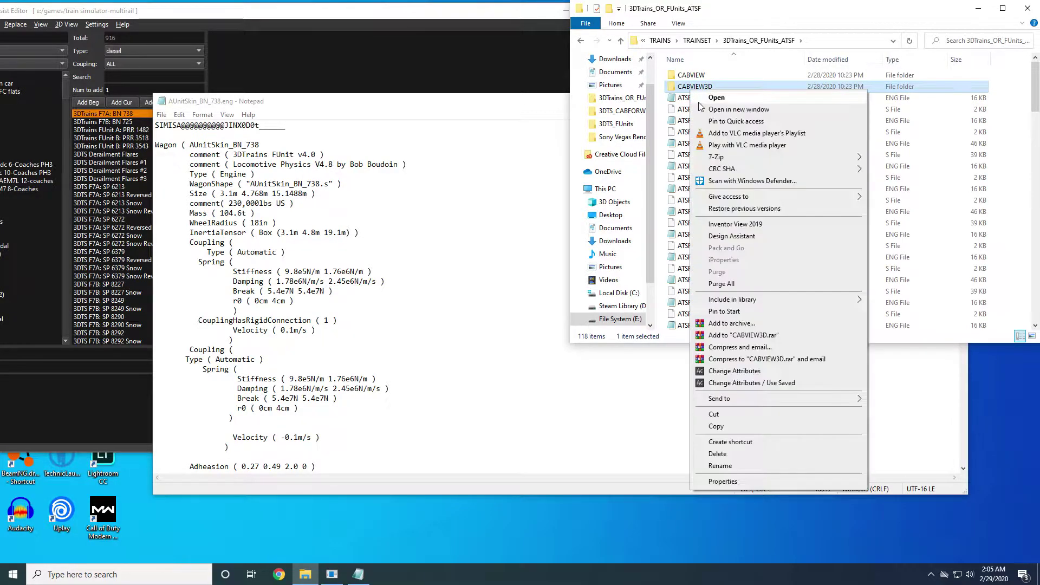
click(716, 426)
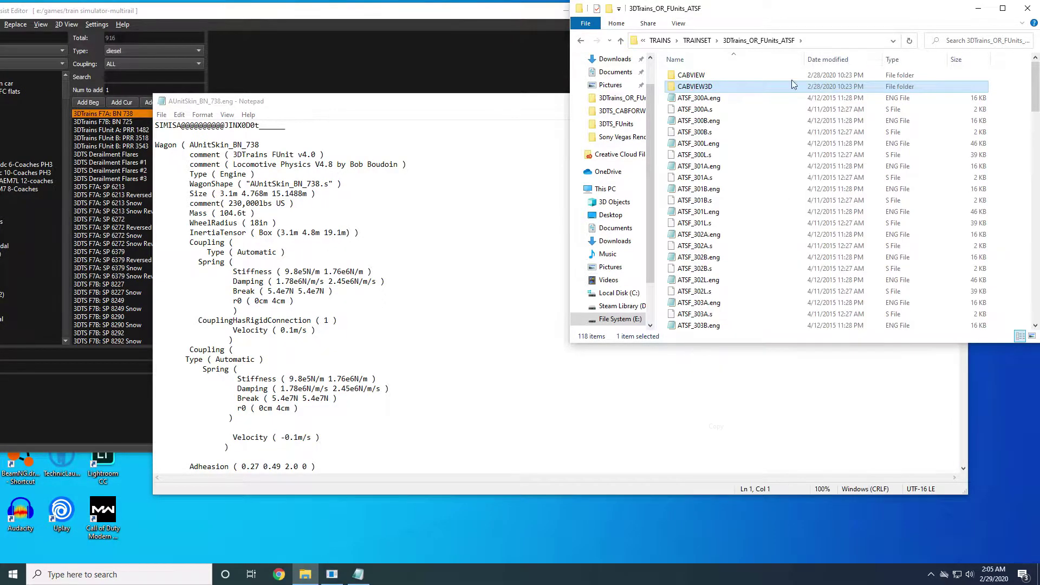
click(697, 40)
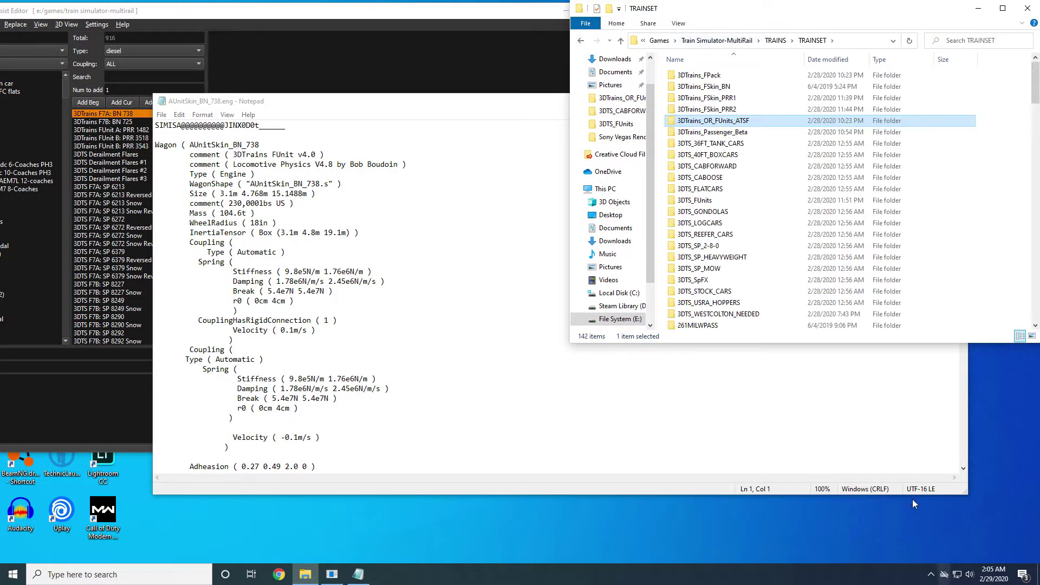
double_click(724, 87)
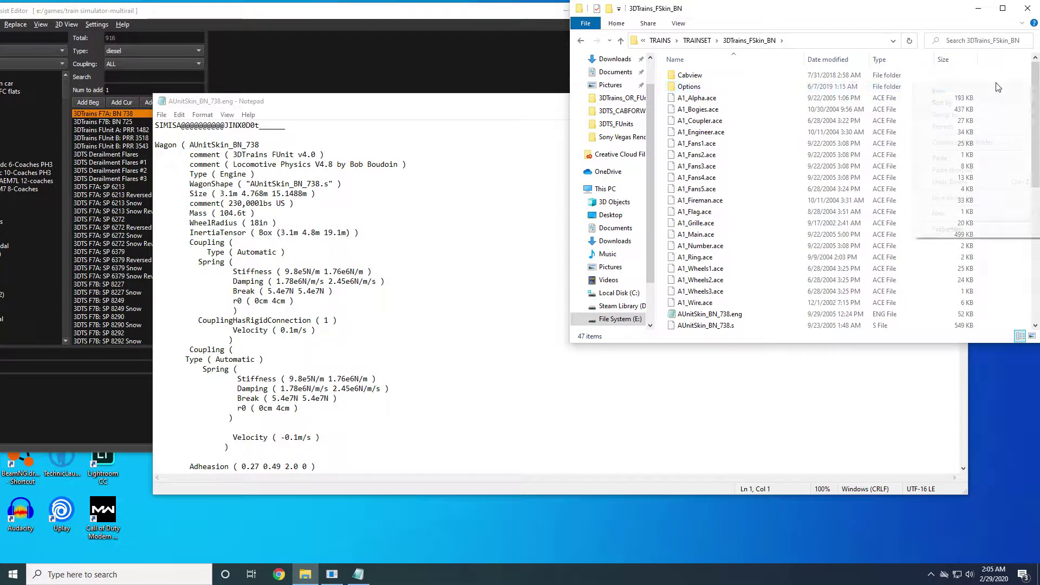
right_click(974, 89)
click(991, 157)
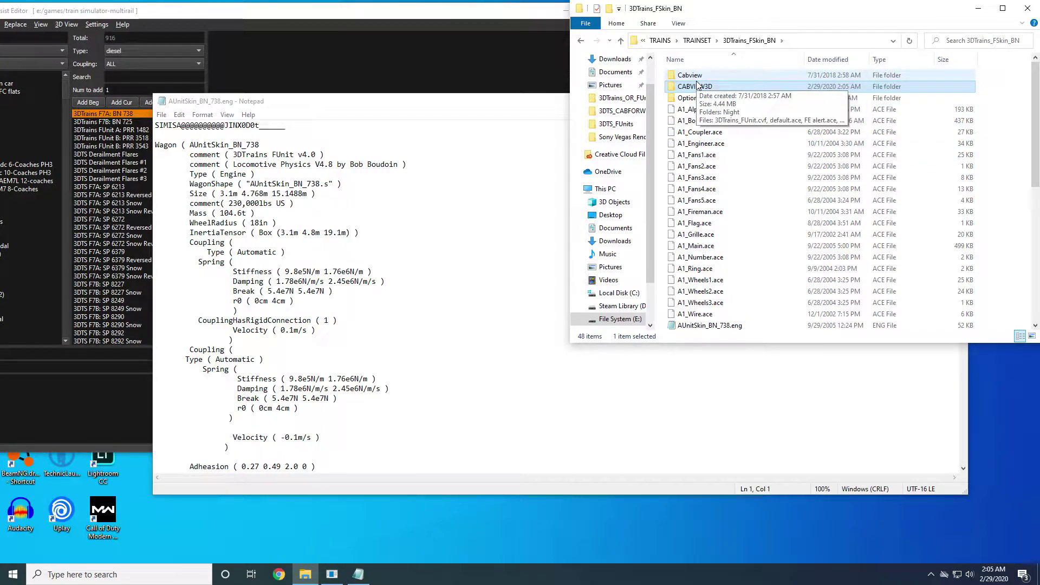
Open ATSF_300L.eng from the 3DTrains_OR_FUnits_ATSF folder and search its text for "cab".
click(697, 41)
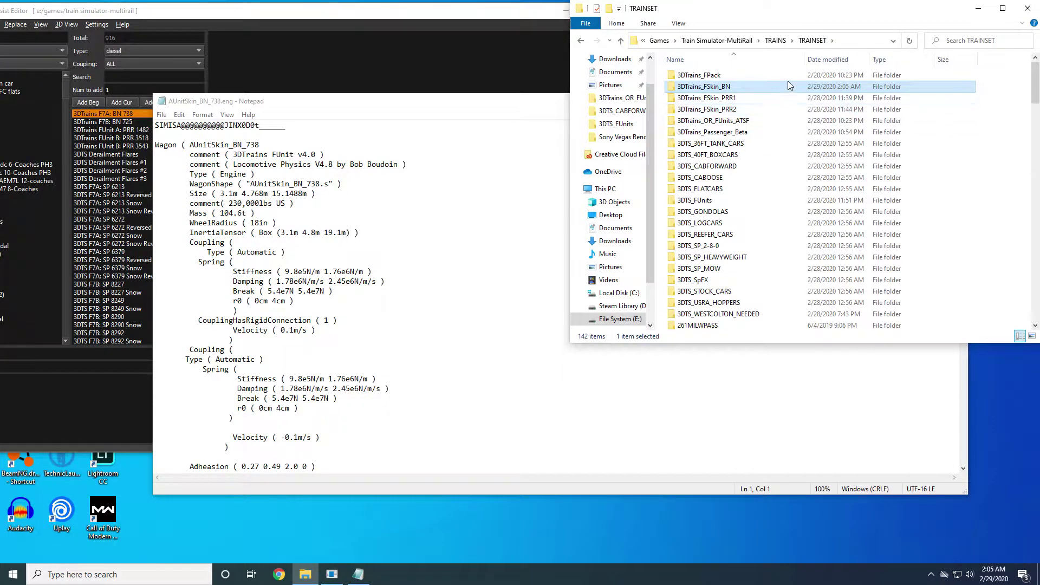
double_click(751, 123)
scroll(726, 128, down, 1)
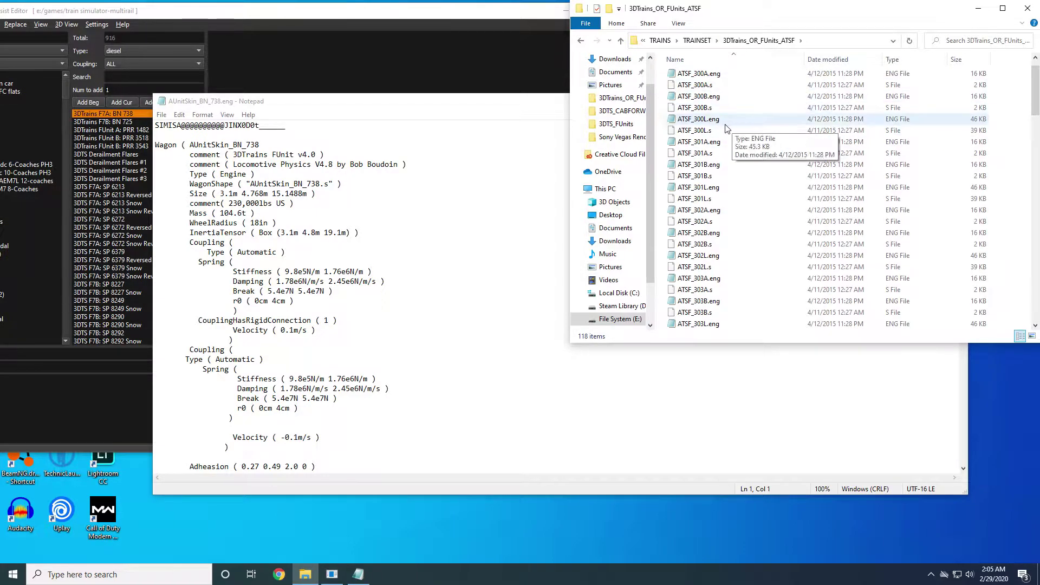
double_click(709, 121)
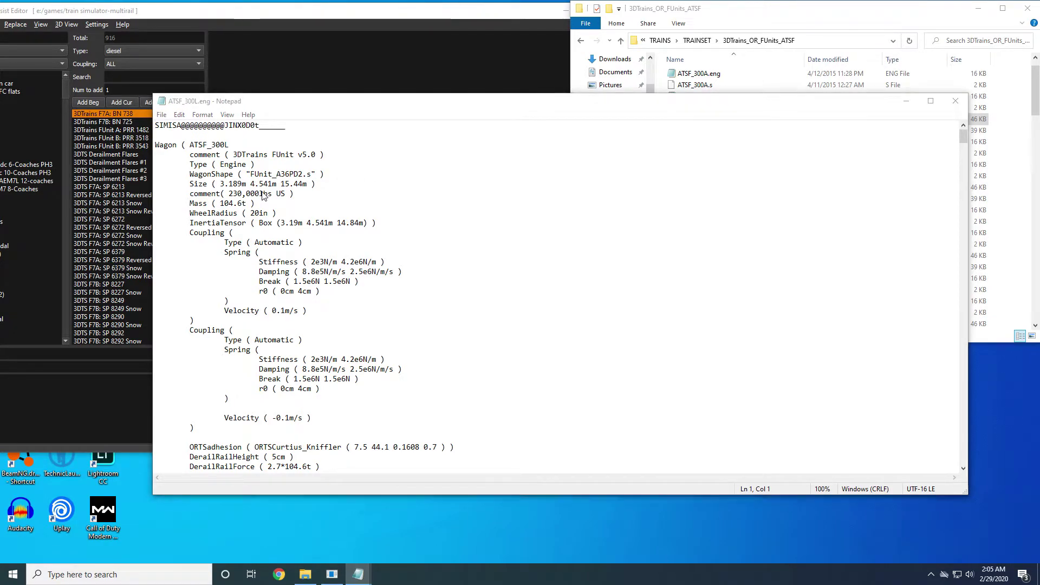
key(ctrl+f)
text(cab)
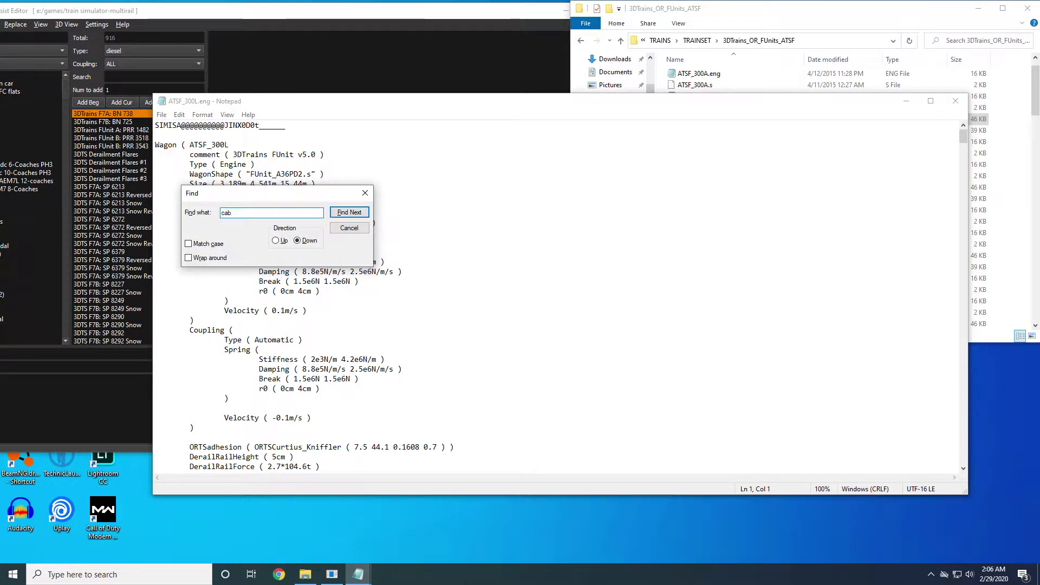
key(Return)
click(364, 193)
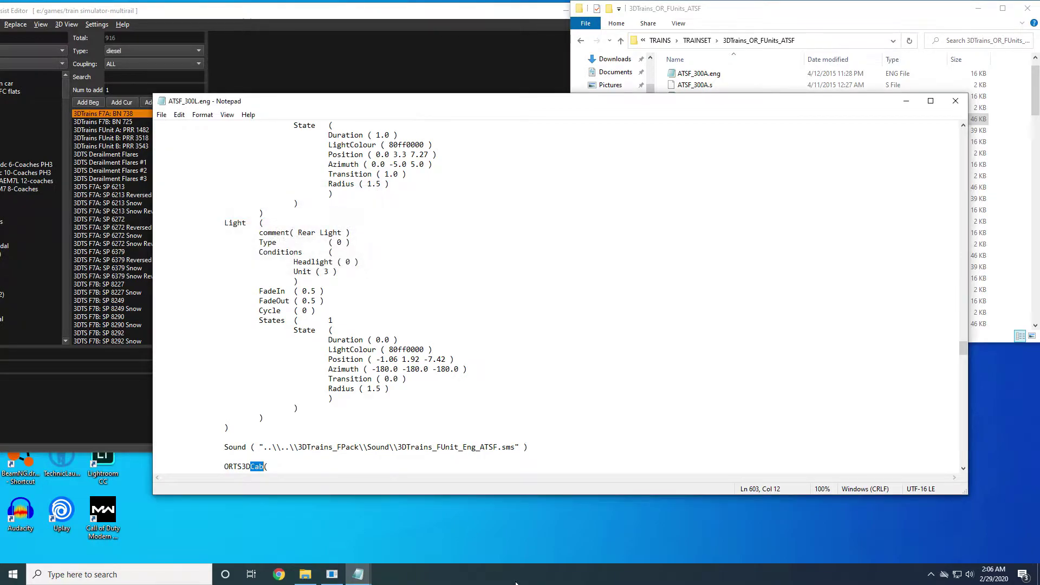
Copy the ORTS3DCab block through the closing parenthesis of the Wagon section and close ATSF_300L.eng.
scroll(235, 366, down, 5)
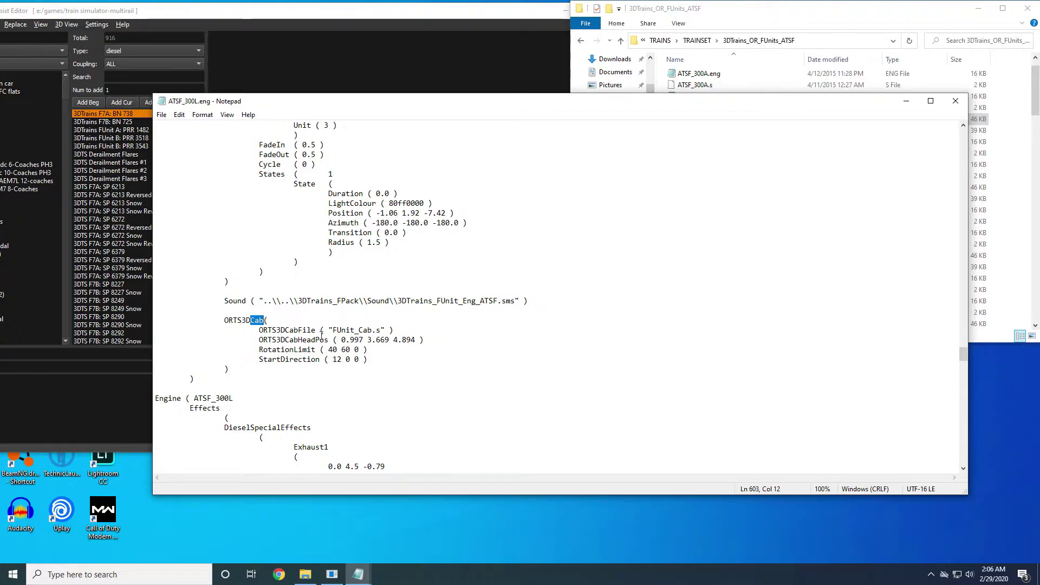
click(224, 321)
drag(223, 321, 216, 375)
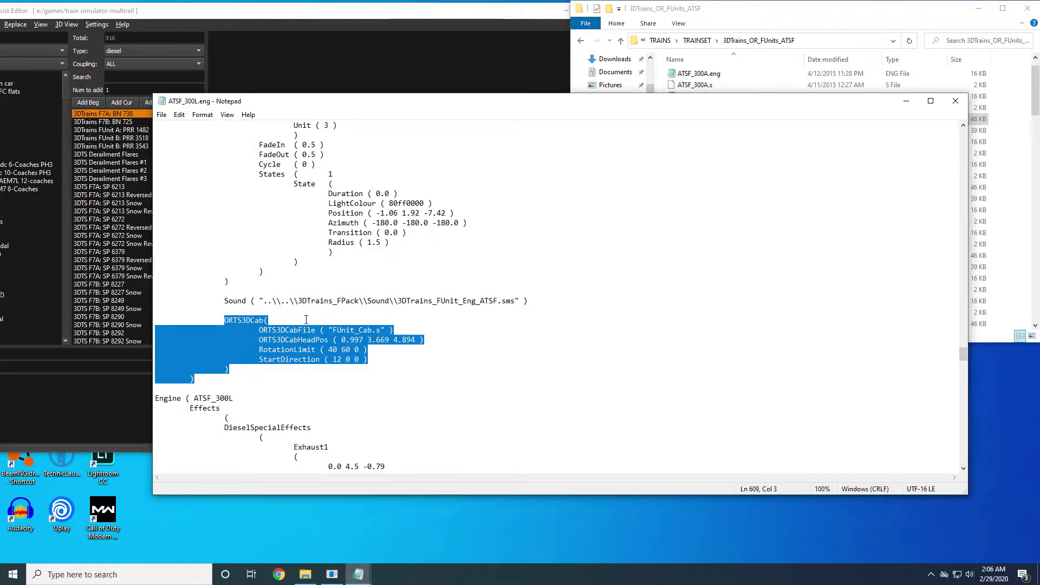
right_click(248, 340)
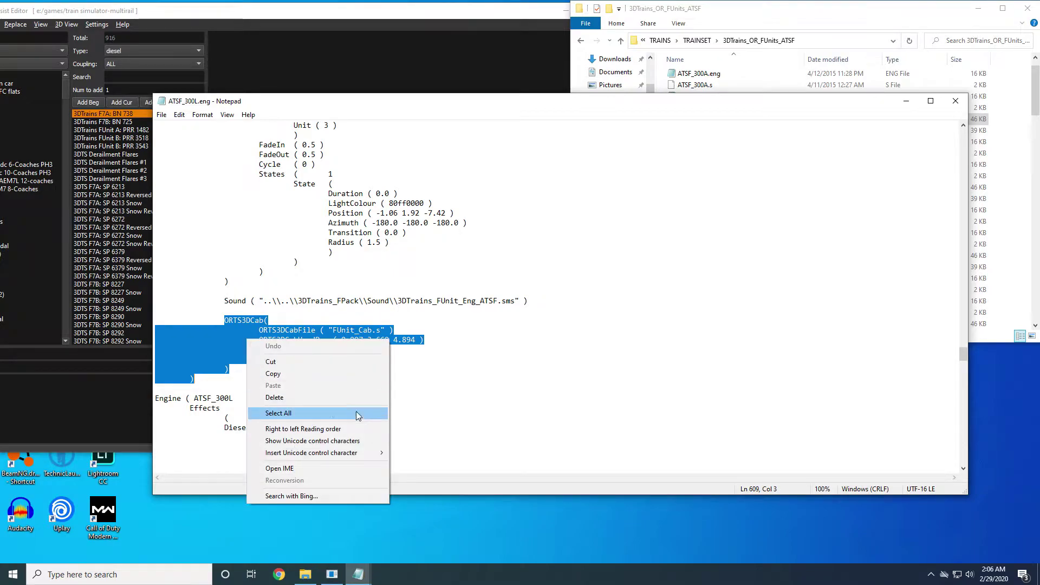
click(305, 372)
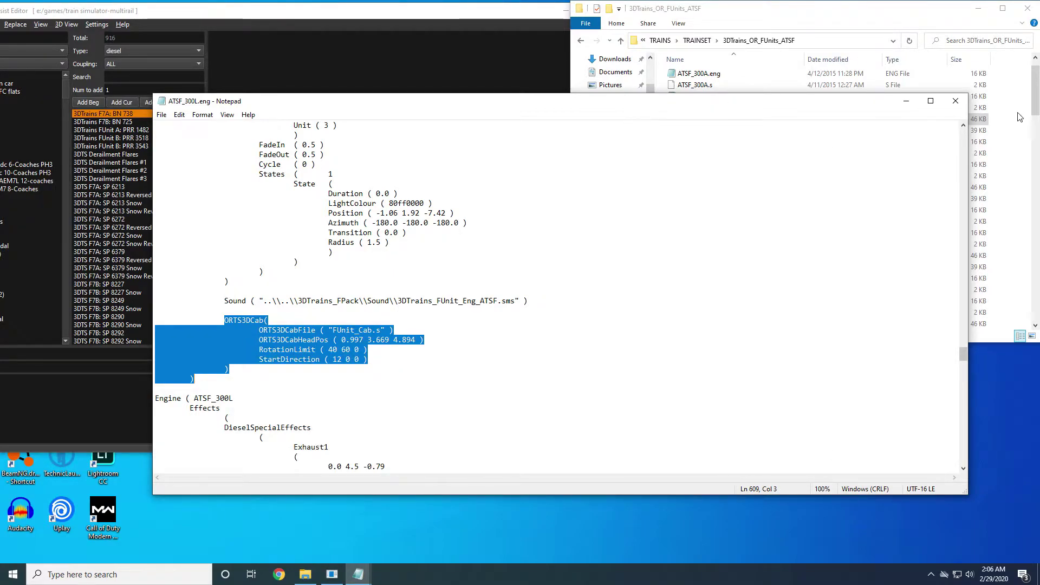
click(961, 102)
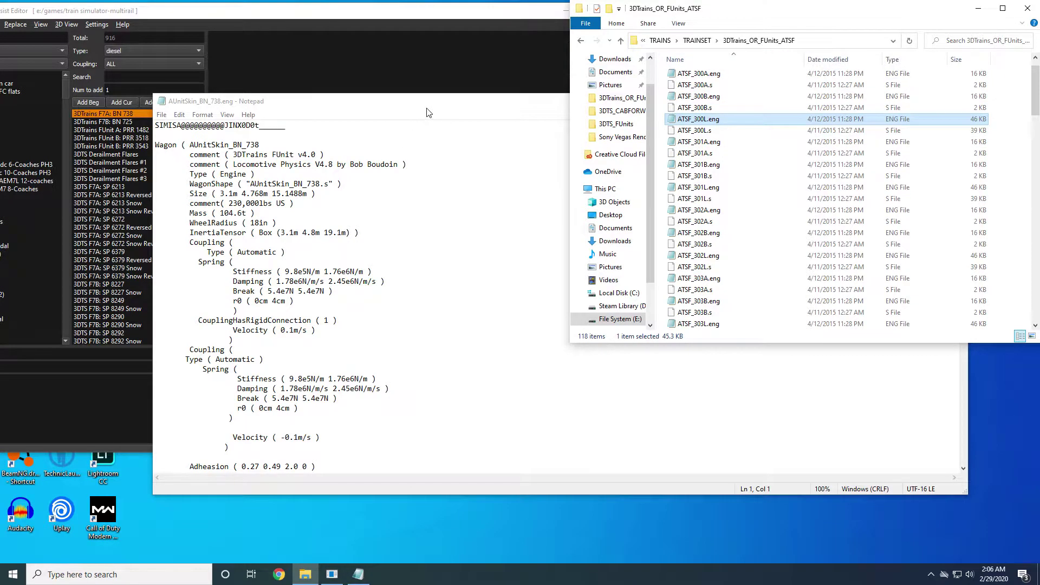
Maximize AUnitSkin_BN_738.eng and search it for "sound" to locate the end of its Wagon section.
click(427, 112)
click(931, 101)
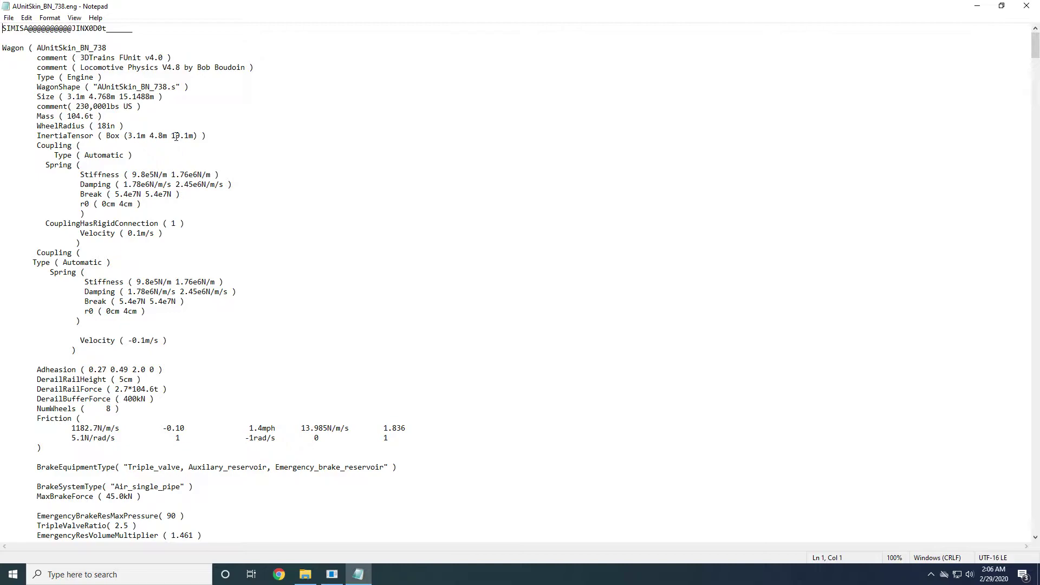
key(ctrl+f)
text(sound)
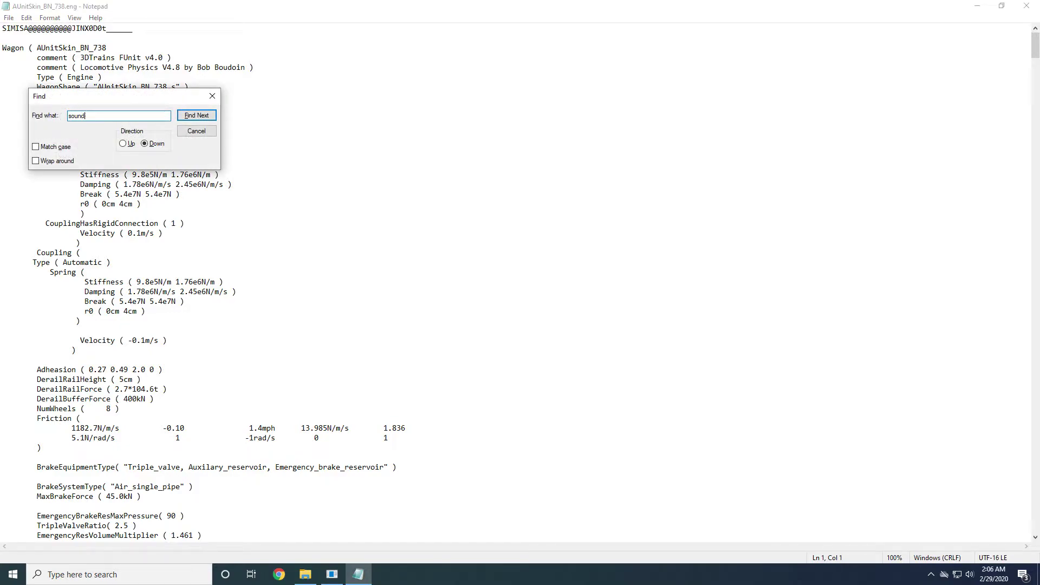
key(Return)
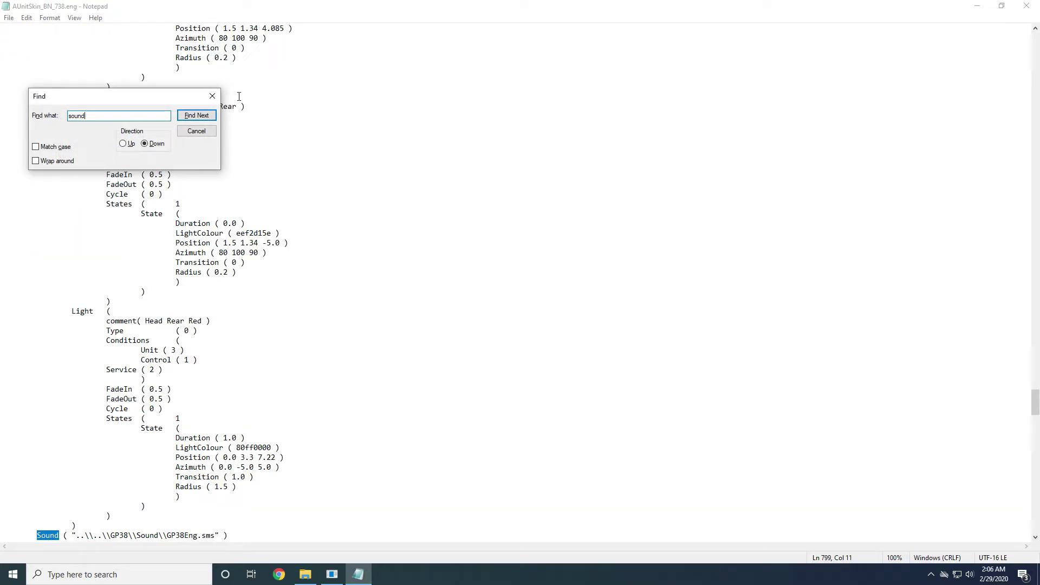
key(Escape)
scroll(270, 231, down, 4)
scroll(177, 314, down, 2)
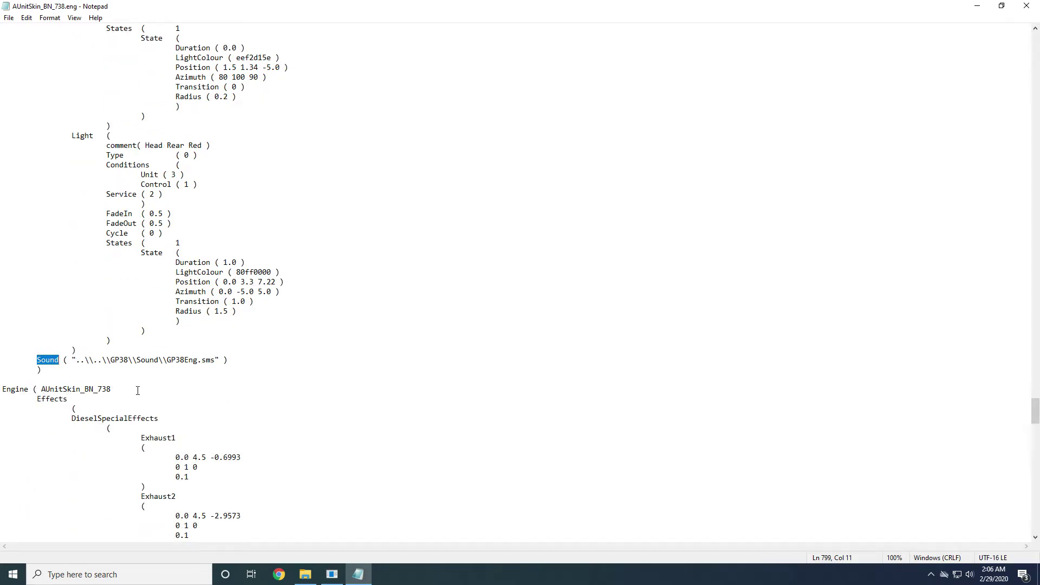
Replace the closing parenthesis below the Sound line in AUnitSkin_BN_738.eng with the copied ORTS3DCab block.
click(41, 370)
key(Delete)
right_click(38, 370)
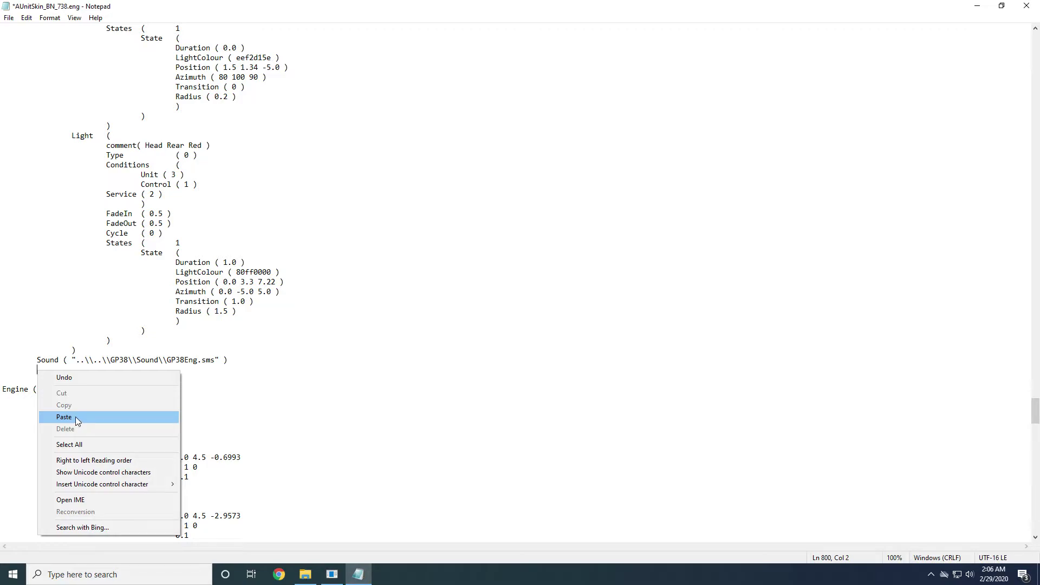
click(64, 417)
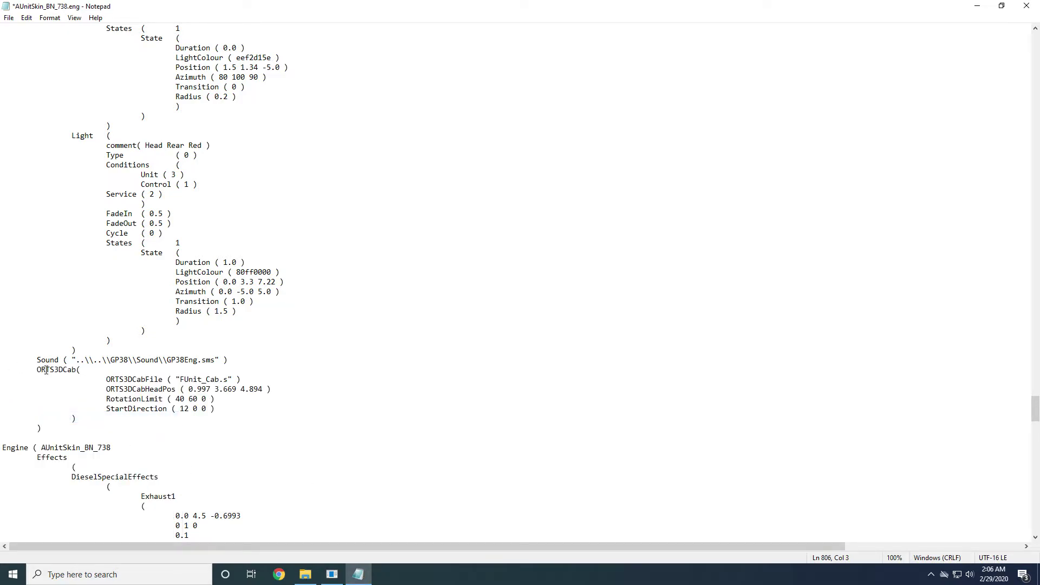
Insert a blank line between the Sound line and the ORTS3DCab block, indent the ORTS3DCab line one level, save and close AUnitSkin_BN_738.eng.
key(Return)
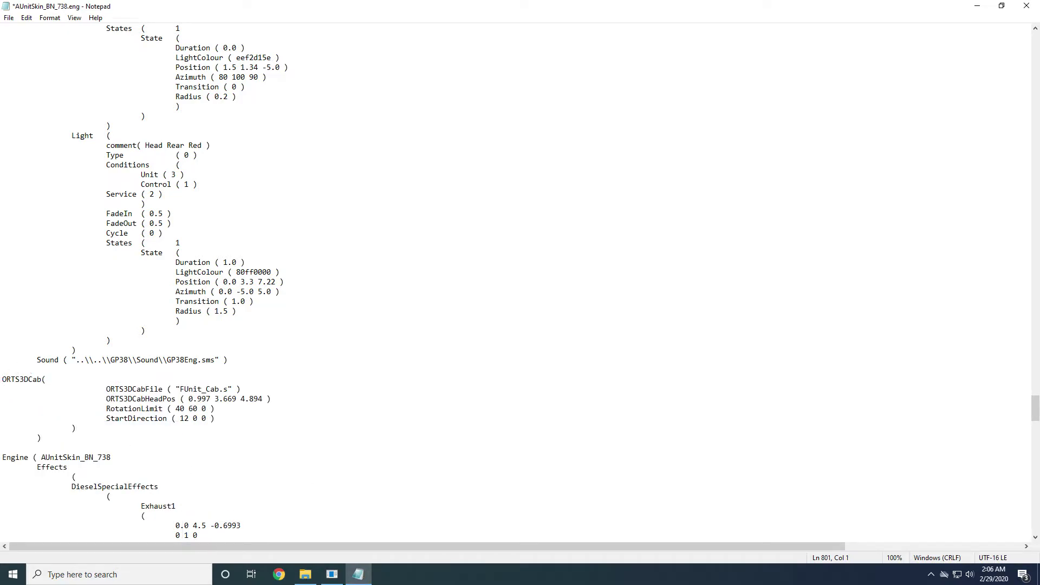
key(Tab)
right_click(316, 374)
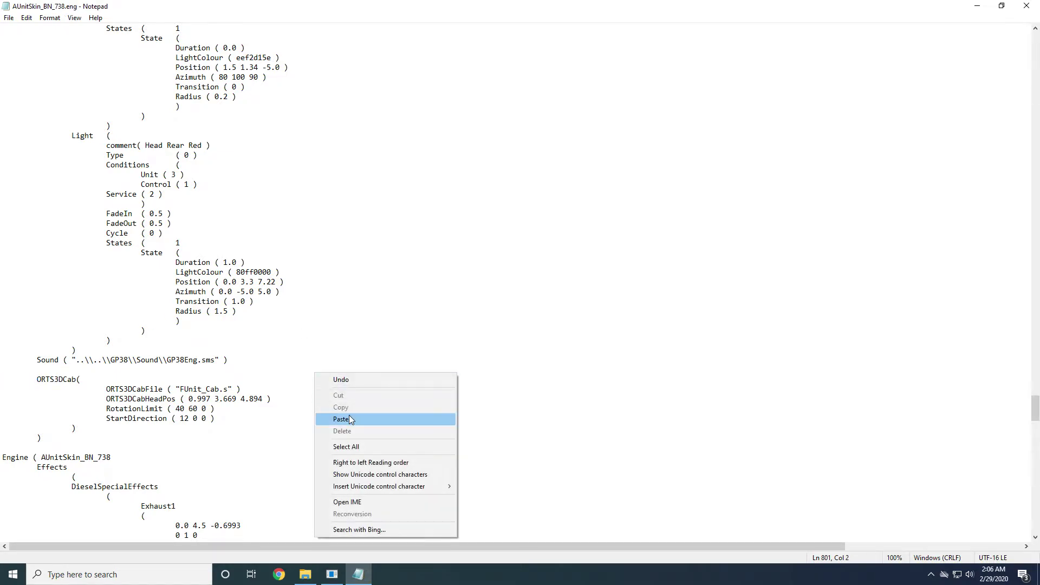
click(376, 313)
click(1027, 5)
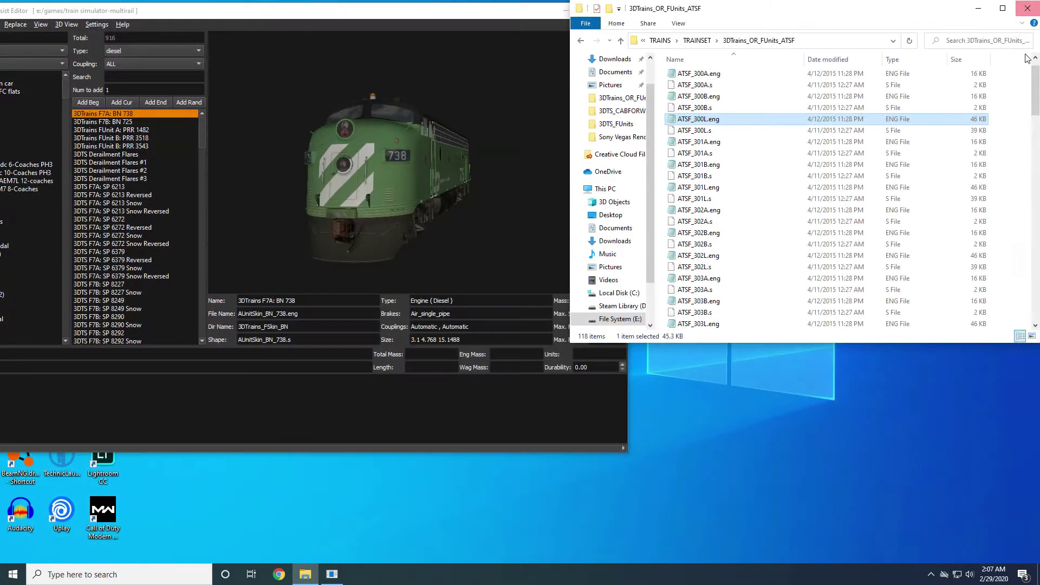
Turn the BN 738 preview to face forward, move the Consist Editor clear of the desktop shortcuts and launch Open Rails.
click(369, 178)
drag(371, 177, 442, 190)
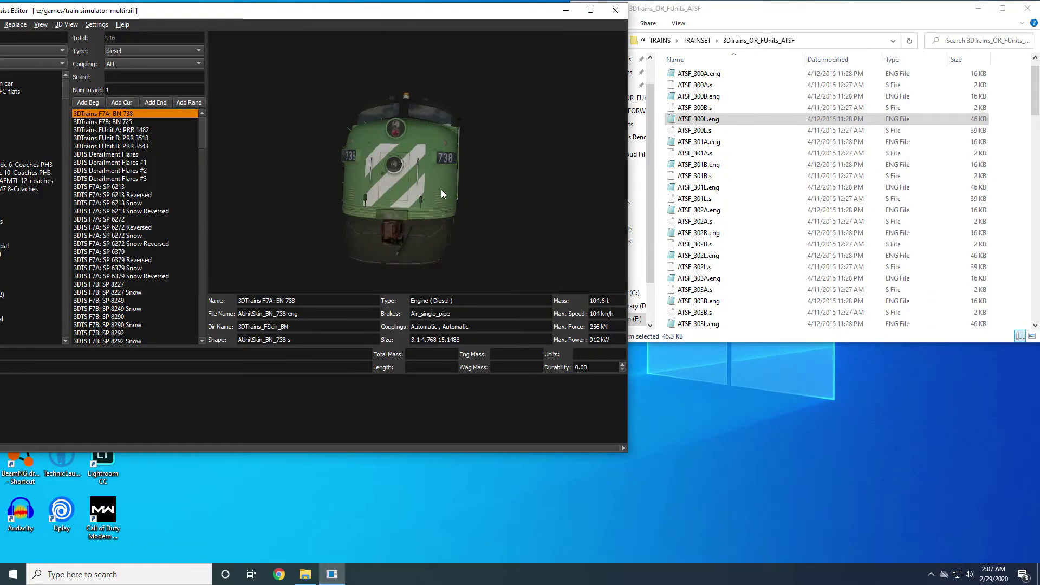
drag(518, 12, 868, 12)
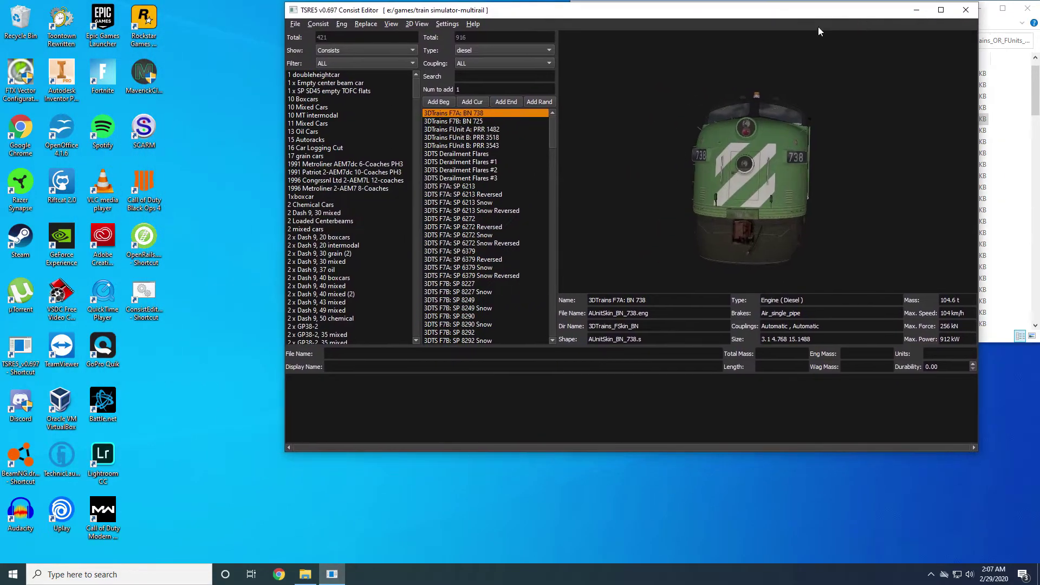
double_click(145, 227)
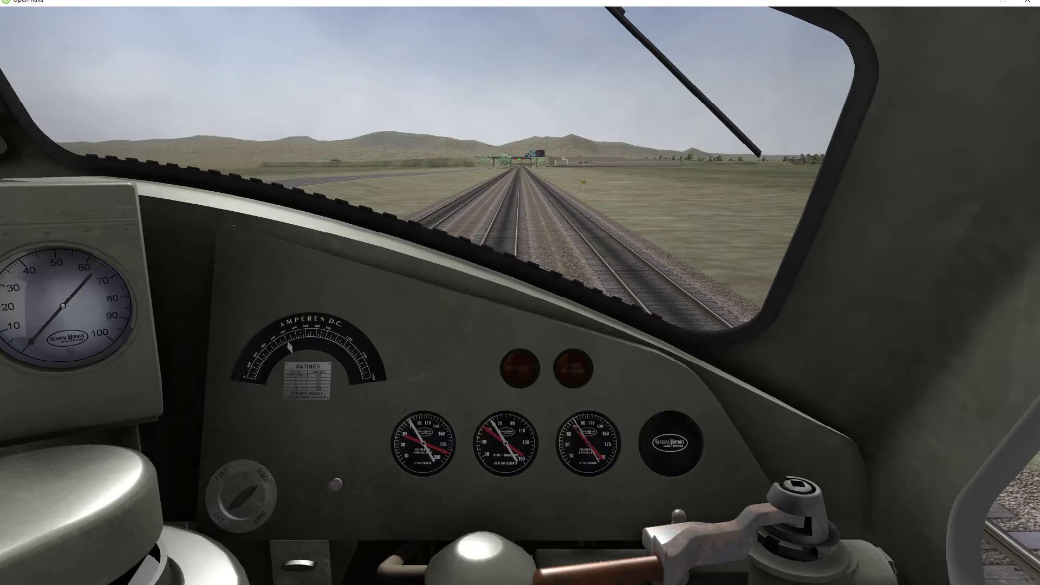
Look around the 3D cab of the BN 738 locomotive, from the second seat across to the engineer's controls.
key(Left)
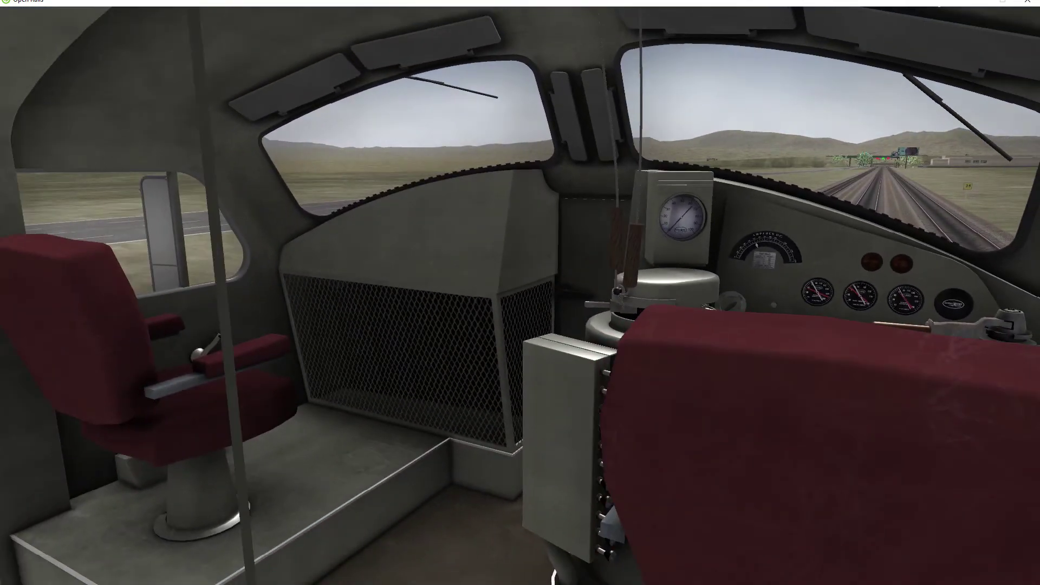
key(Right)
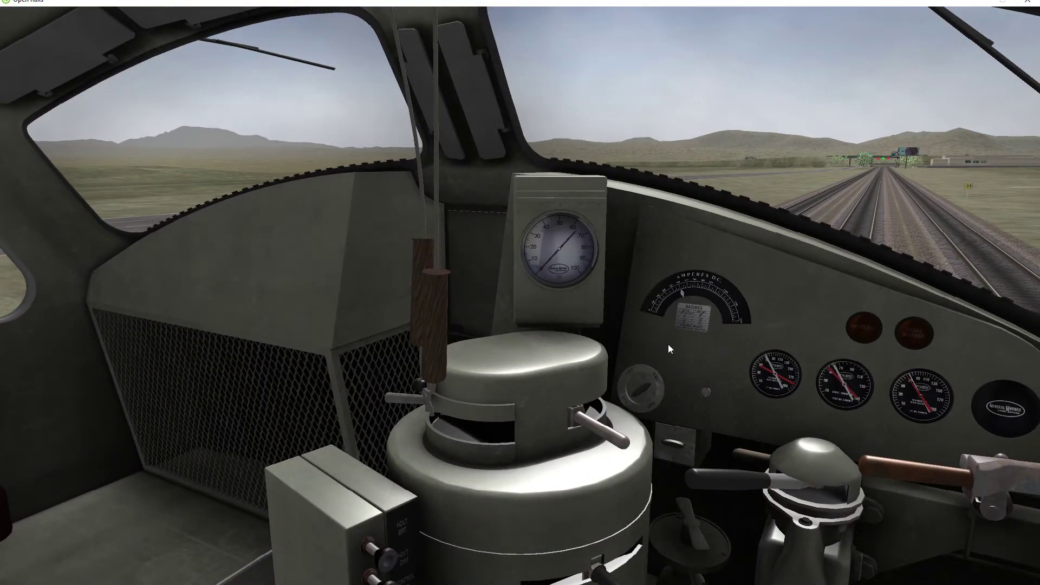
key(Right)
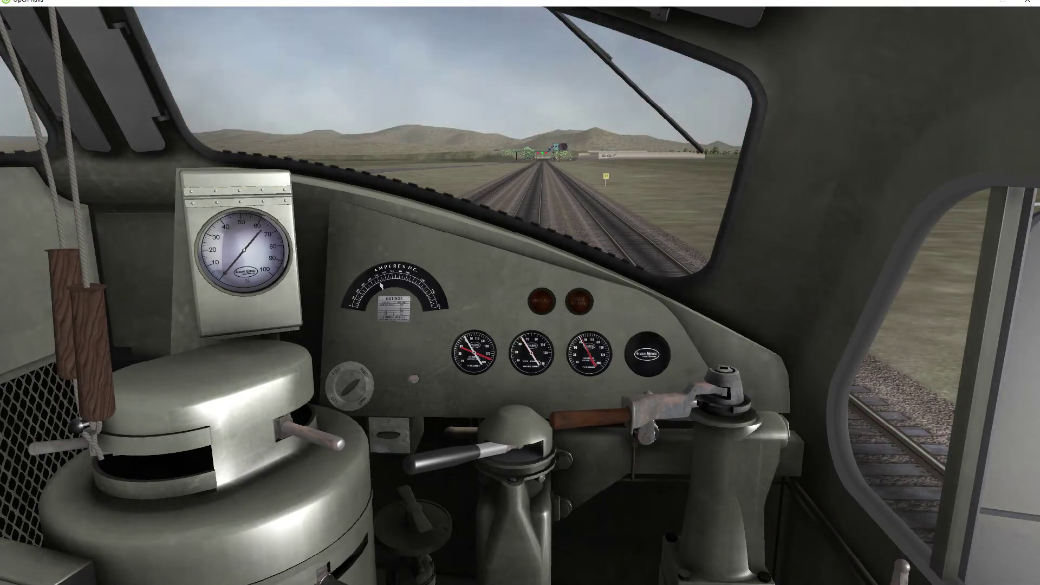
View the locomotive from outside, compare its 2D cab with the 3D cab, and look around the 3D cab's control stand.
key(2)
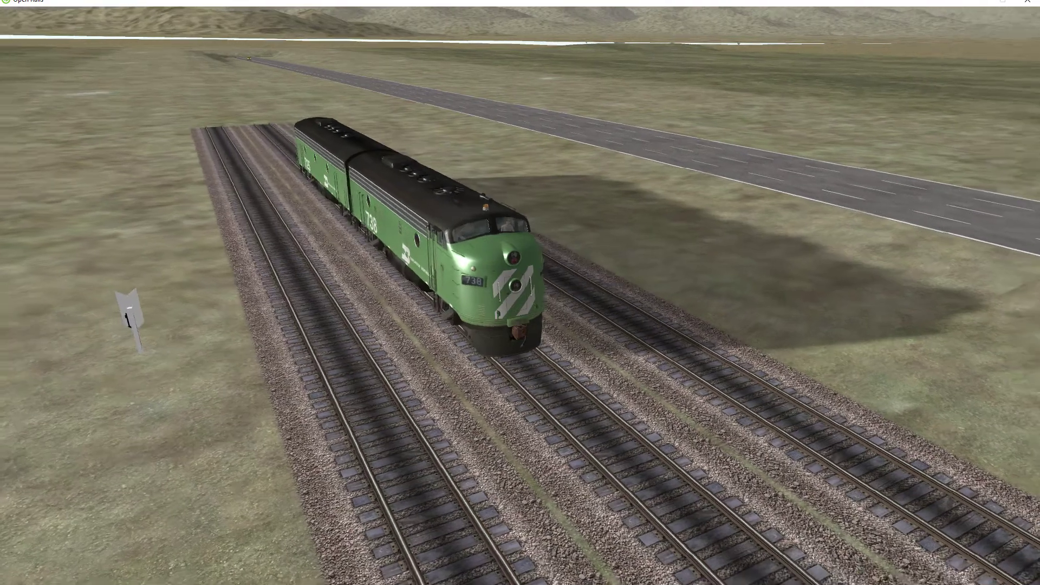
key(1)
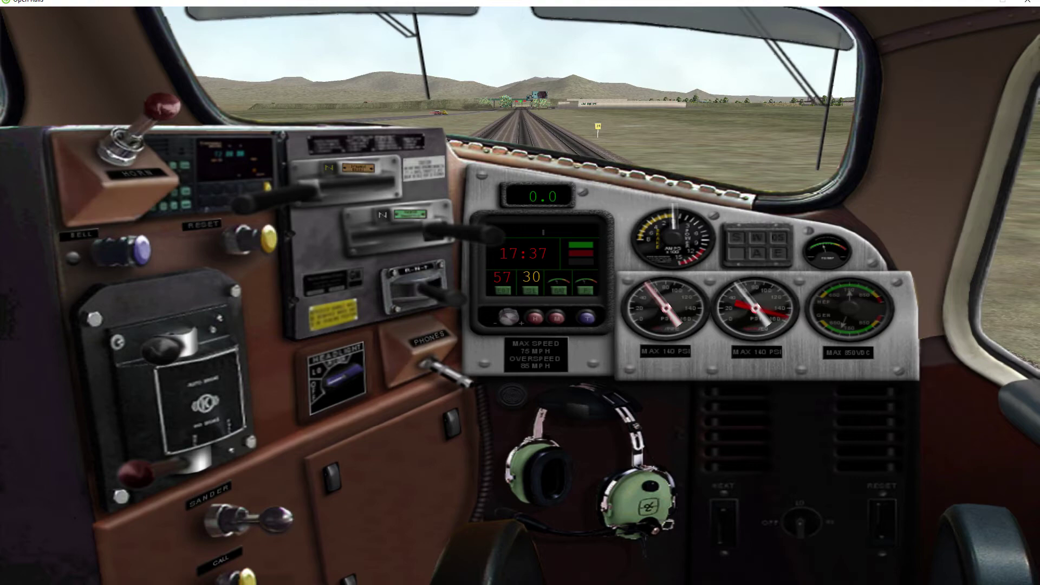
key(1)
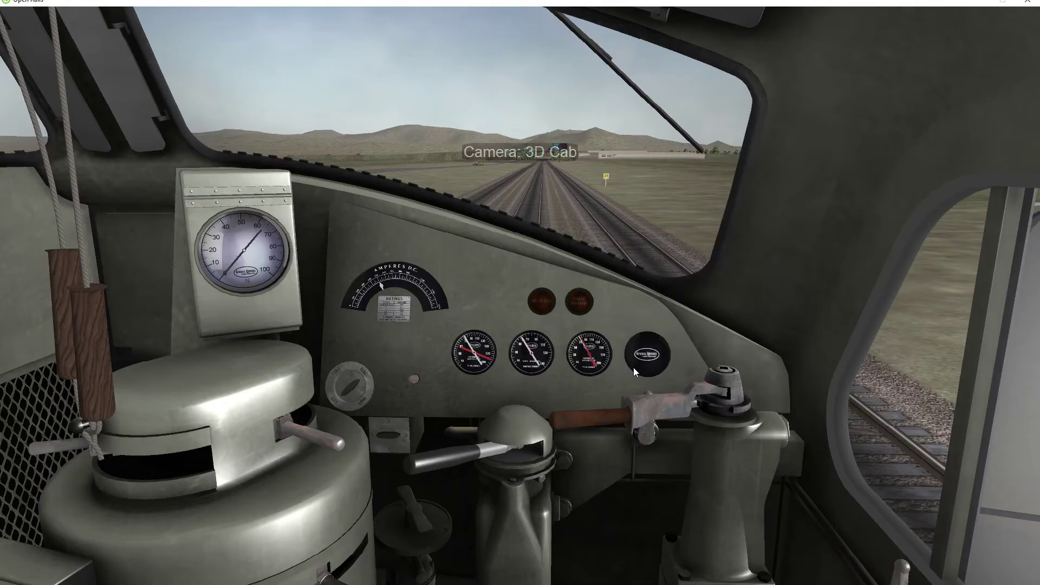
key(Left)
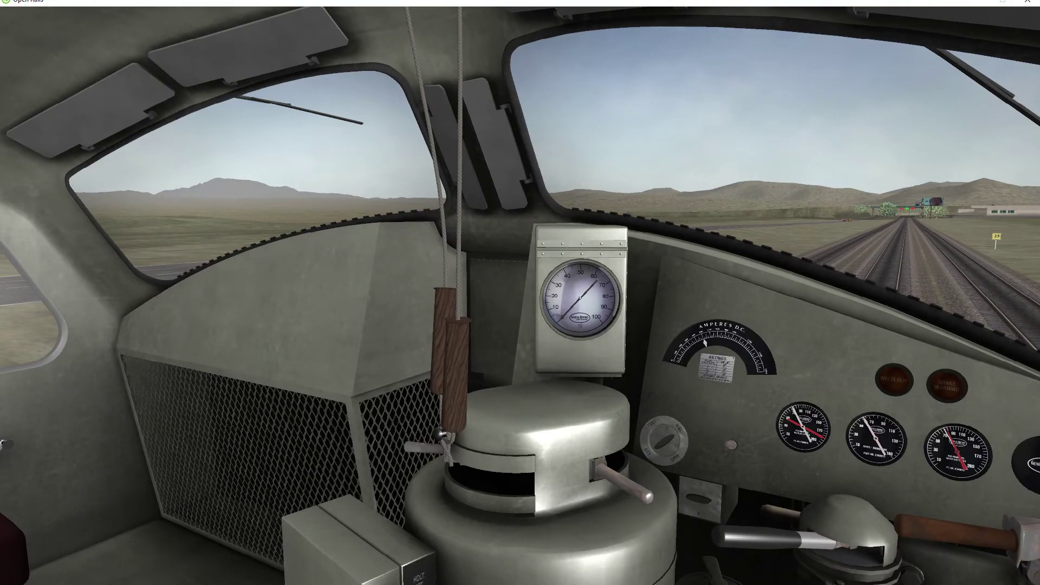
key(Right)
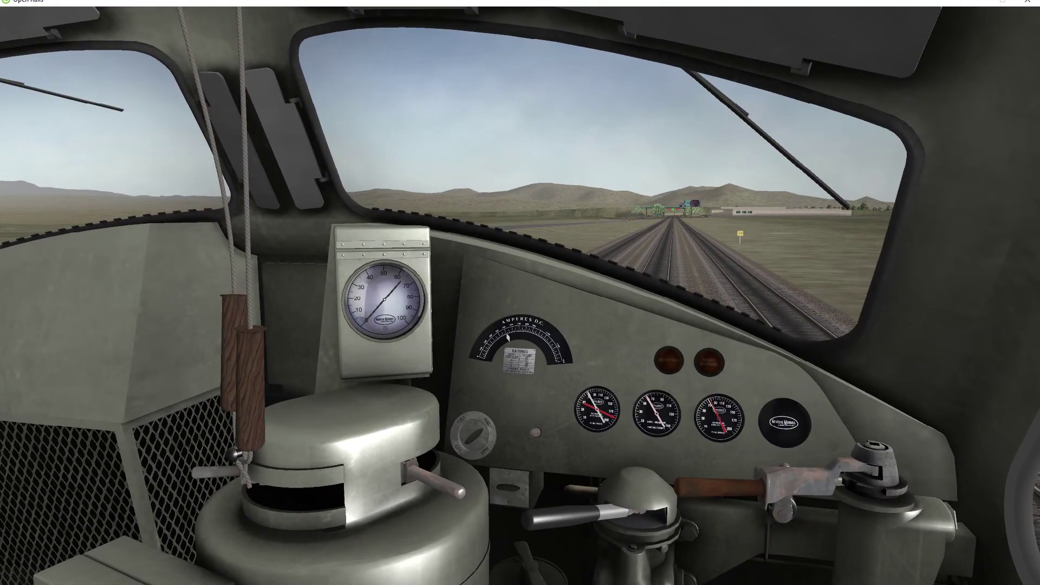